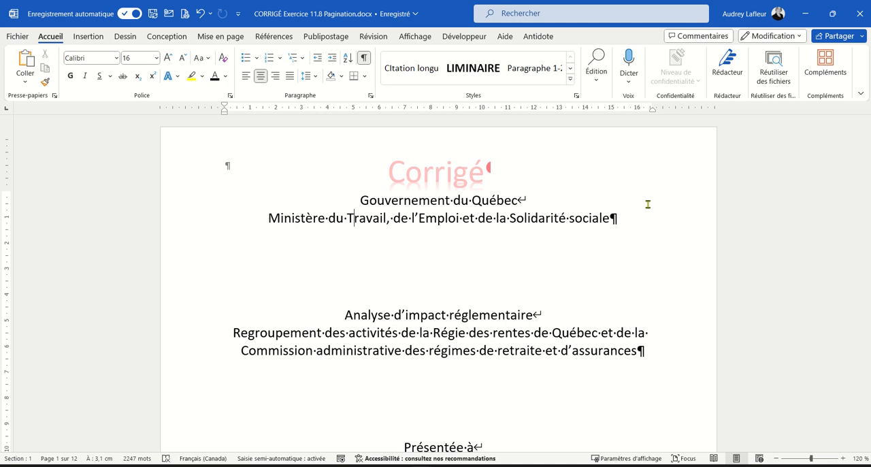
Delete the page number and the extra empty paragraph from the section 1 footer on the title page
{"action": "double_click", "coordinate": [500, 162]}
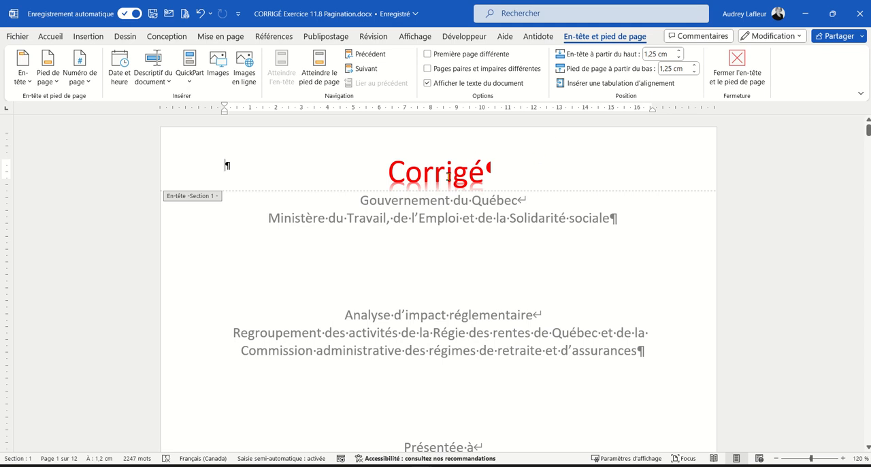
{"action": "scroll", "coordinate": [511, 169], "scroll_direction": "down", "scroll_amount": 8}
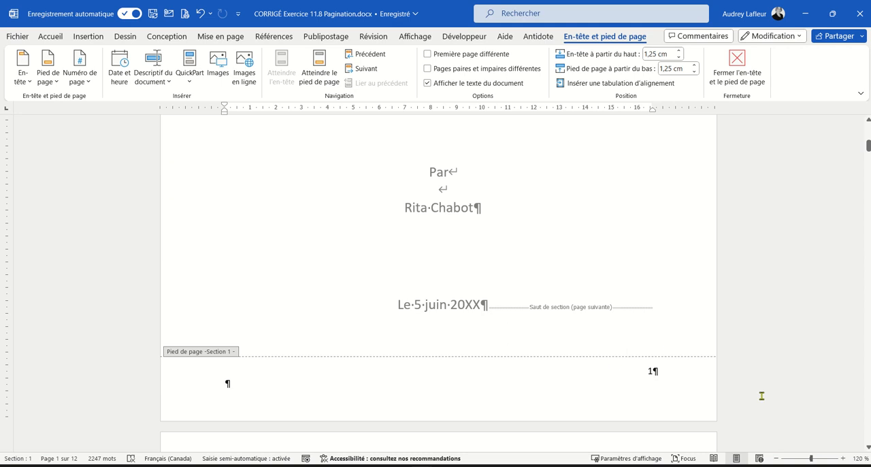
{"action": "left_click", "coordinate": [842, 457]}
{"action": "left_click", "coordinate": [842, 458]}
{"action": "left_click", "coordinate": [843, 458]}
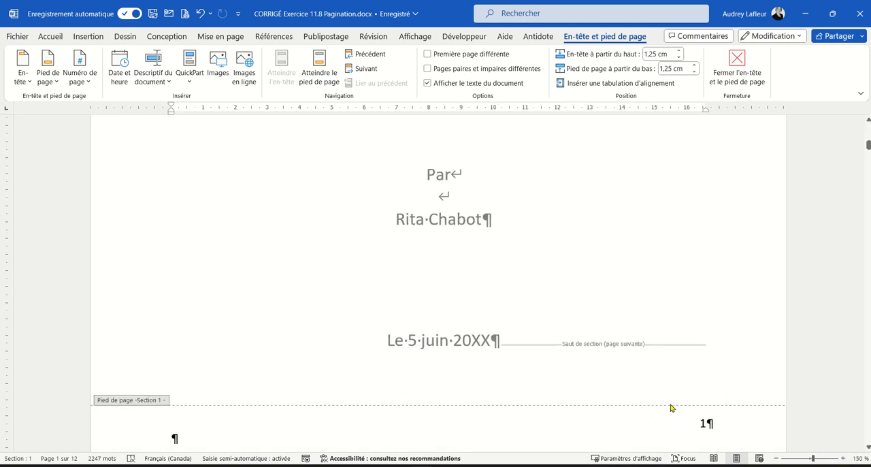
{"action": "scroll", "coordinate": [670, 407], "scroll_direction": "down", "scroll_amount": 1}
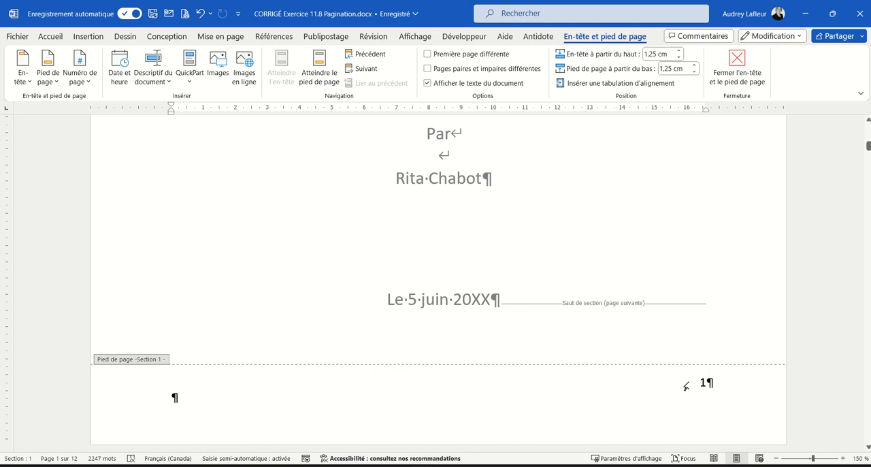
{"action": "left_click_drag", "start_coordinate": [684, 386], "coordinate": [752, 382]}
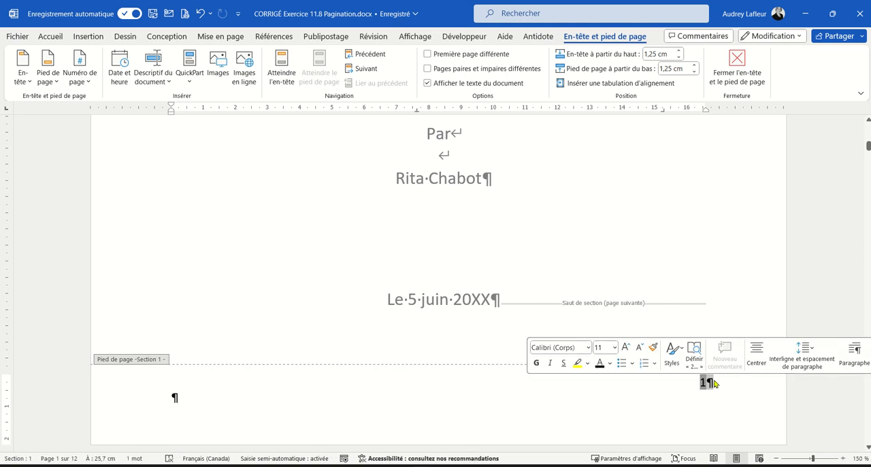
{"action": "key", "text": "Delete"}
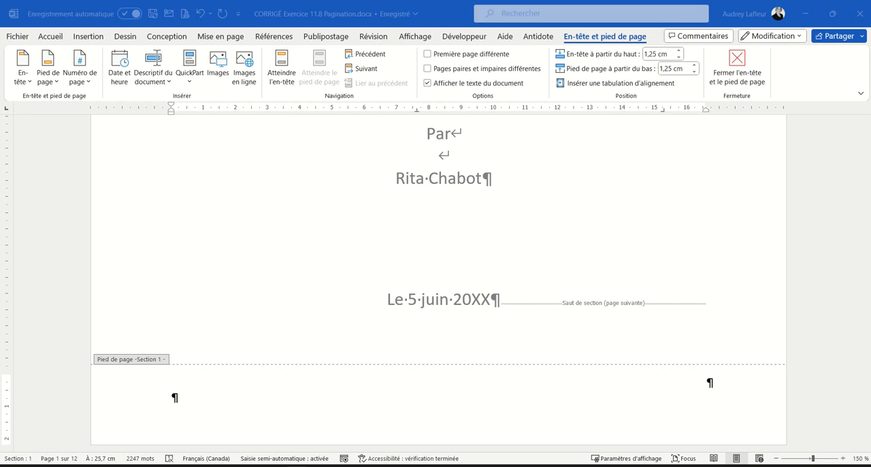
{"action": "left_click", "coordinate": [219, 402]}
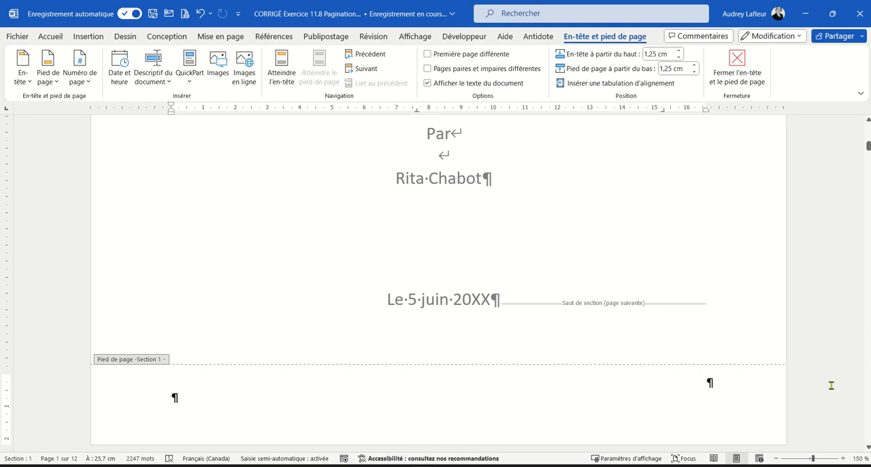
{"action": "key", "text": "ctrl+z"}
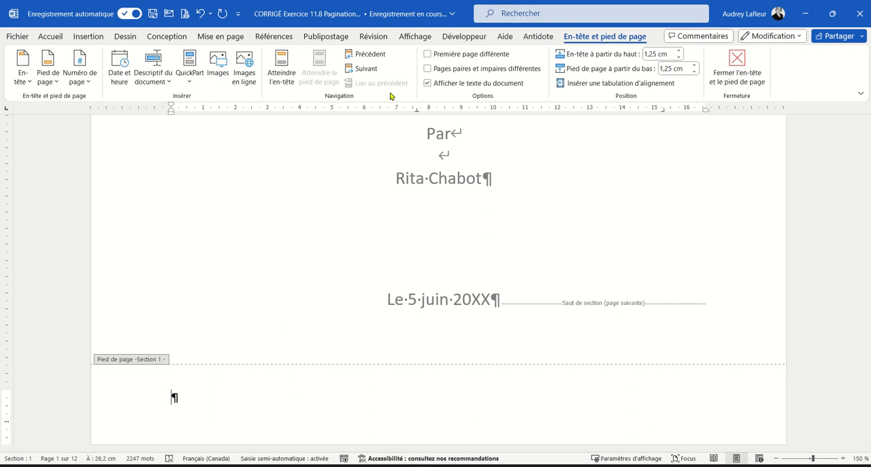
Give section 2 a different first page and remove the extra empty paragraph from its first-page footer
{"action": "left_click", "coordinate": [363, 71]}
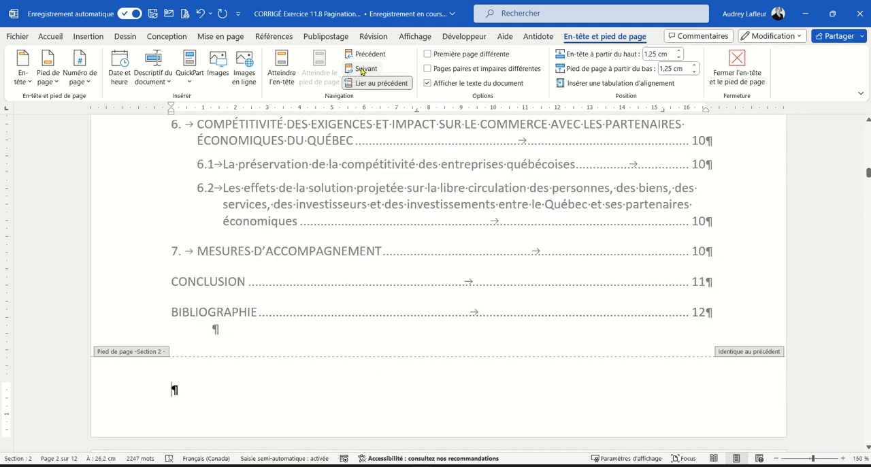
{"action": "scroll", "coordinate": [476, 223], "scroll_direction": "up", "scroll_amount": 8}
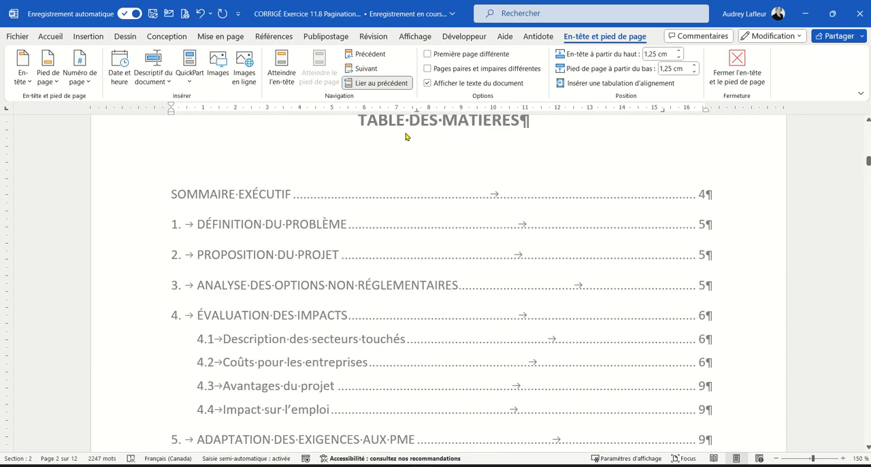
{"action": "scroll", "coordinate": [408, 258], "scroll_direction": "down", "scroll_amount": 8}
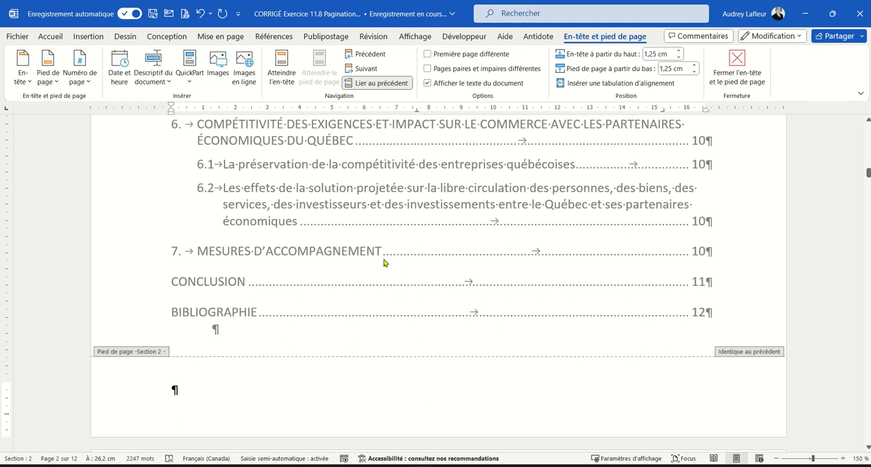
{"action": "scroll", "coordinate": [657, 379], "scroll_direction": "up", "scroll_amount": 8}
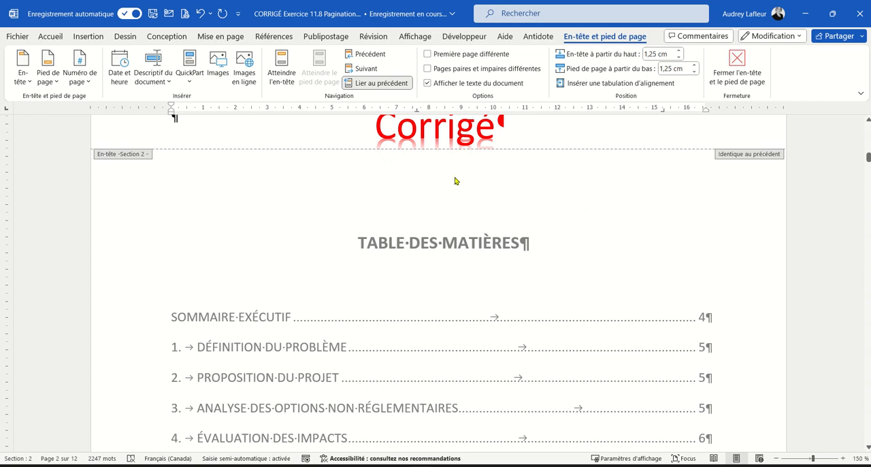
{"action": "left_click", "coordinate": [427, 54]}
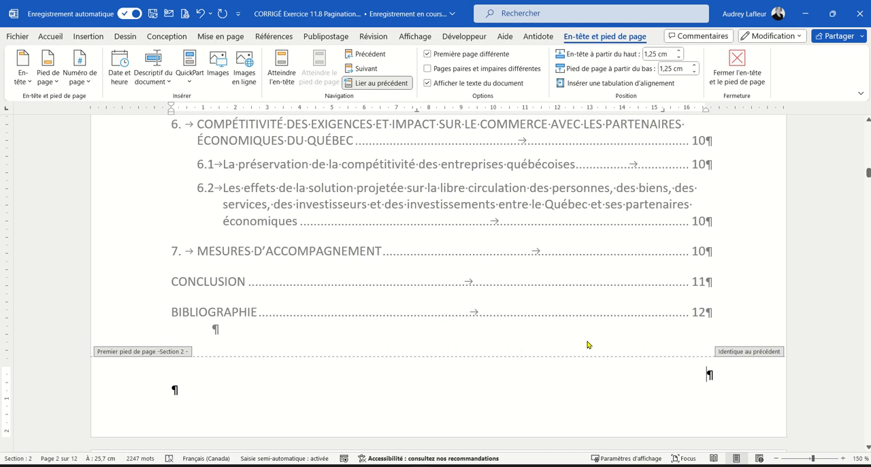
{"action": "left_click", "coordinate": [499, 394]}
{"action": "key", "text": "BackSpace"}
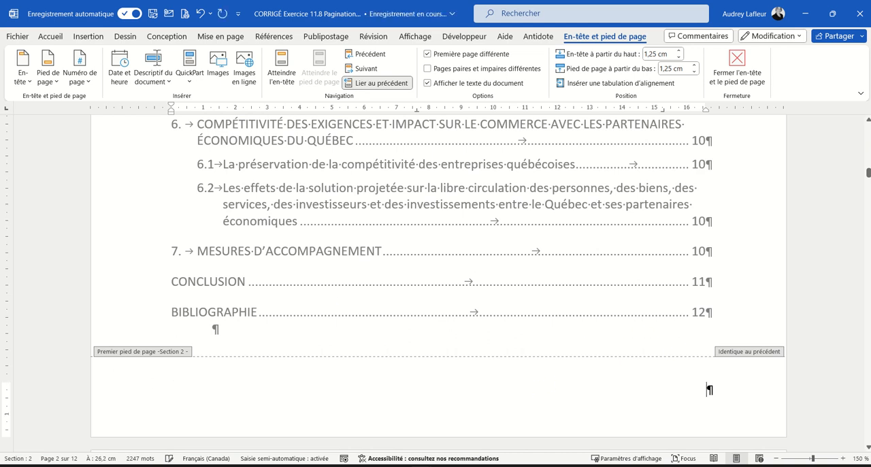
Set the section 2 page number format to i, ii, iii, … with numbering starting at i
{"action": "scroll", "coordinate": [551, 313], "scroll_direction": "down", "scroll_amount": 7}
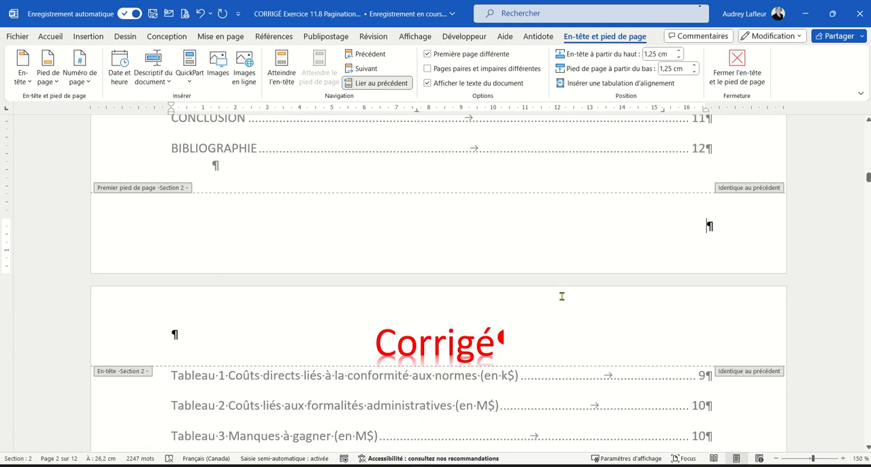
{"action": "scroll", "coordinate": [558, 275], "scroll_direction": "down", "scroll_amount": 15}
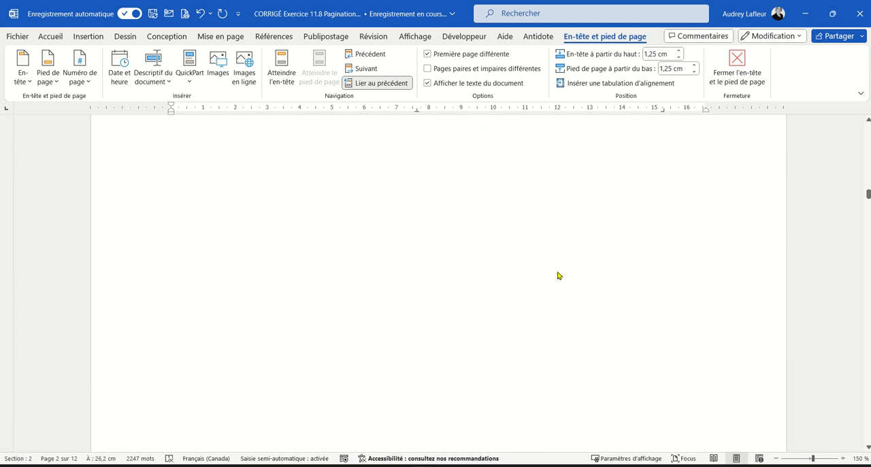
{"action": "scroll", "coordinate": [557, 275], "scroll_direction": "down", "scroll_amount": 2}
{"action": "left_click", "coordinate": [241, 329]}
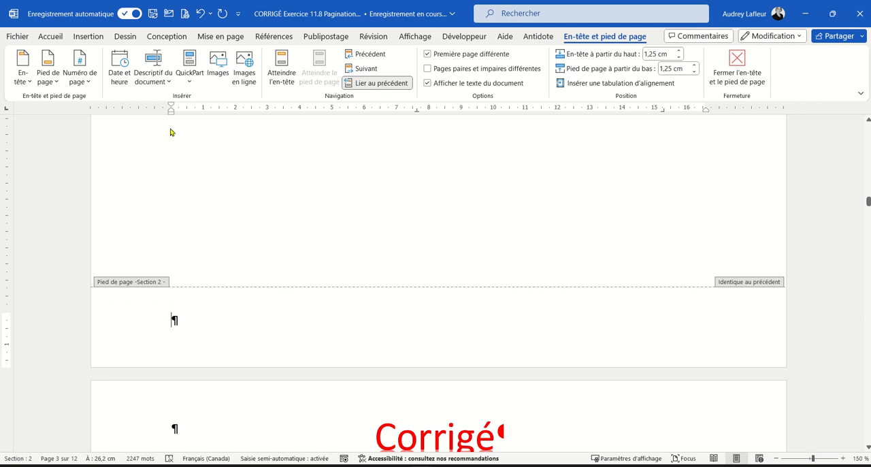
{"action": "left_click", "coordinate": [78, 81]}
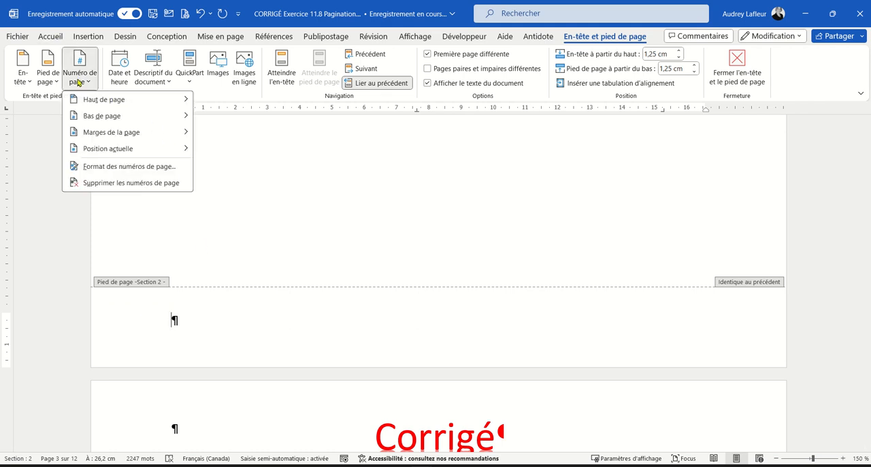
{"action": "left_click", "coordinate": [120, 168]}
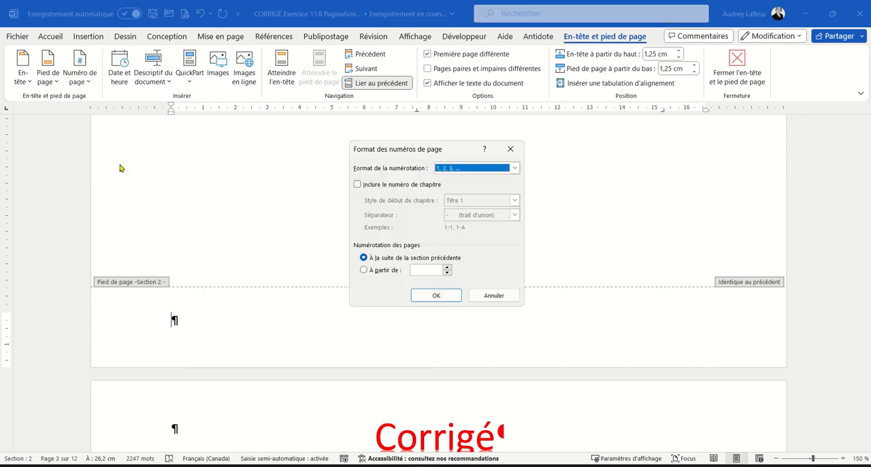
{"action": "left_click", "coordinate": [513, 170]}
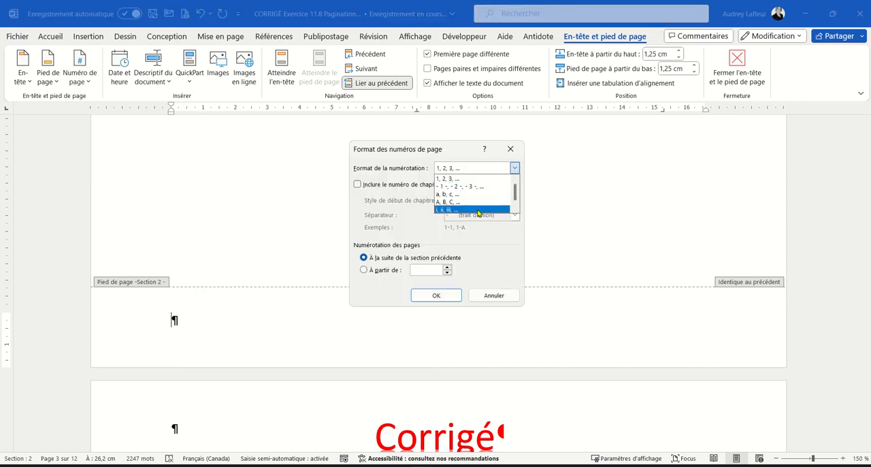
{"action": "left_click", "coordinate": [445, 210]}
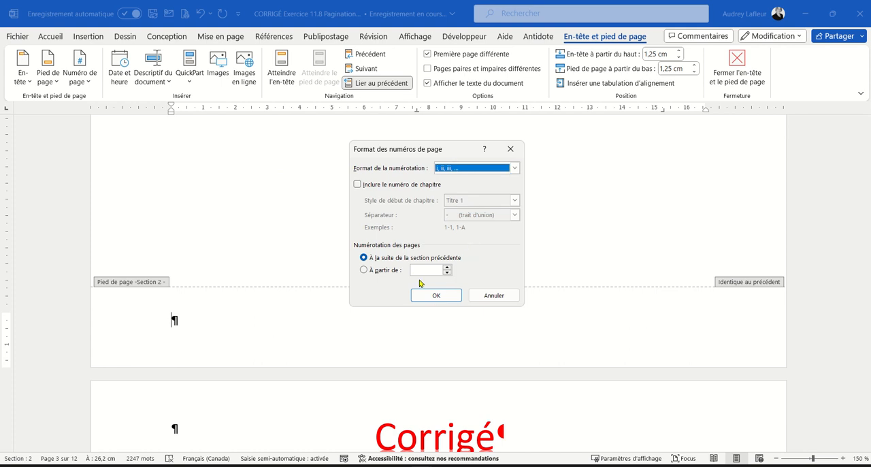
{"action": "left_click", "coordinate": [365, 271]}
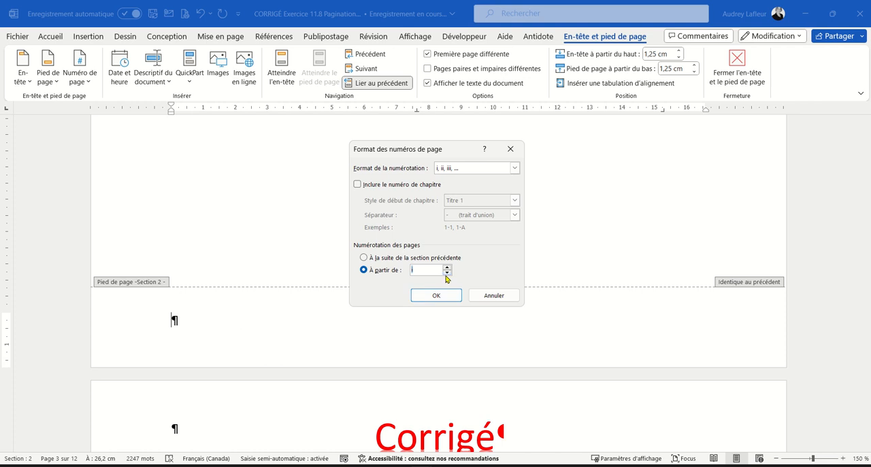
{"action": "left_click", "coordinate": [431, 300]}
Insert a bottom-of-page number in the Numéro normal 3 style in the regular section 2 footer on page 3
{"action": "scroll", "coordinate": [430, 302], "scroll_direction": "up", "scroll_amount": 10}
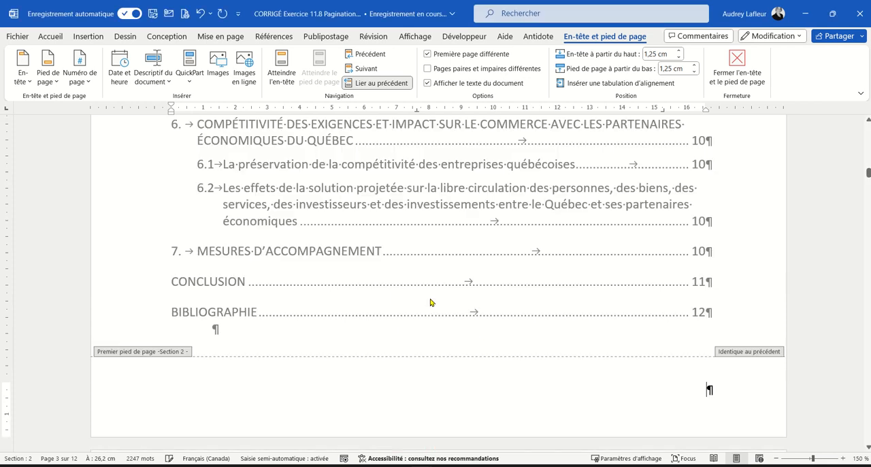
{"action": "scroll", "coordinate": [597, 274], "scroll_direction": "up", "scroll_amount": 5}
{"action": "scroll", "coordinate": [601, 273], "scroll_direction": "down", "scroll_amount": 5}
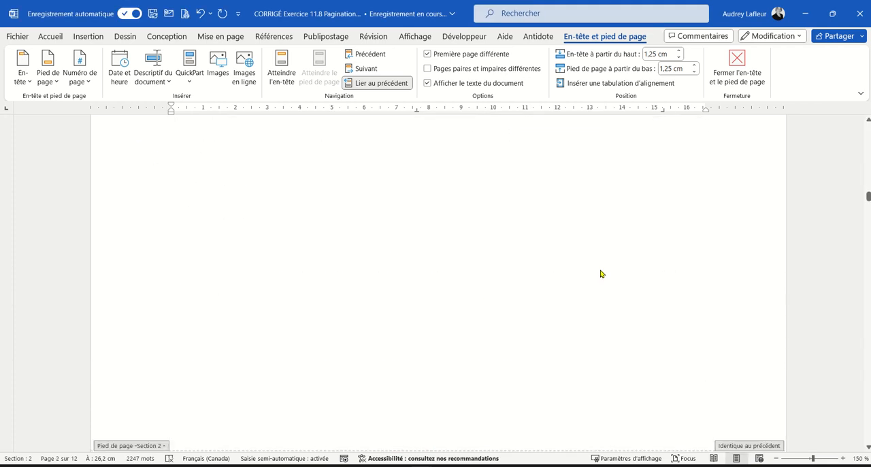
{"action": "left_click", "coordinate": [79, 65]}
{"action": "mouse_move", "coordinate": [102, 117]}
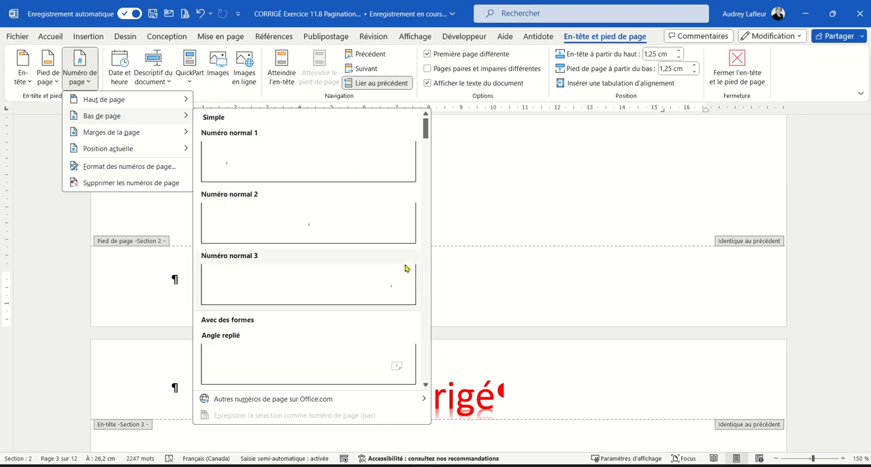
{"action": "left_click", "coordinate": [379, 281]}
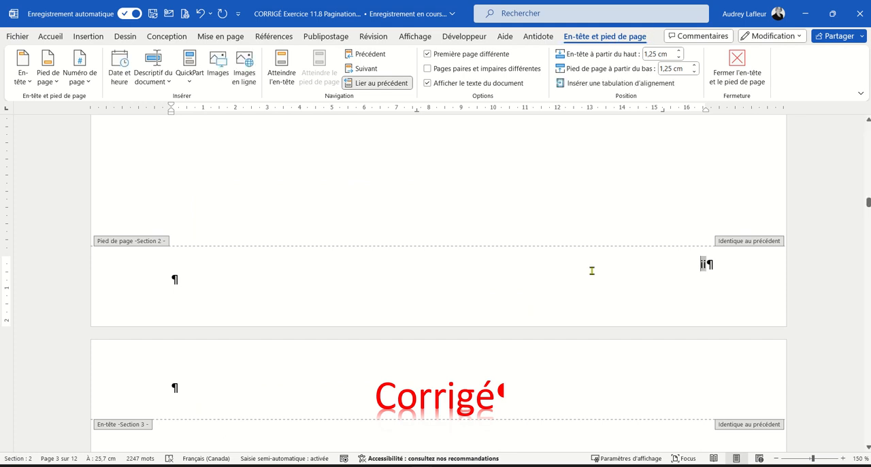
Give section 3, the Sommaire exécutif, a different first page so its footer carries no page number
{"action": "left_click", "coordinate": [365, 70]}
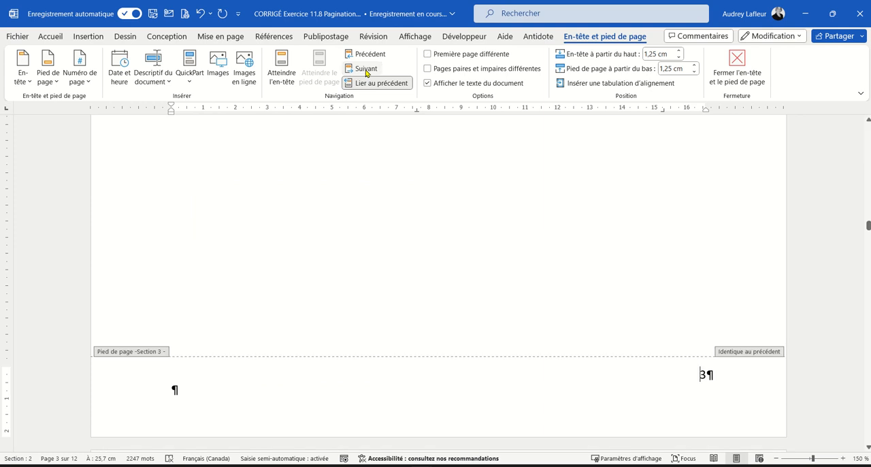
{"action": "scroll", "coordinate": [580, 277], "scroll_direction": "up", "scroll_amount": 2}
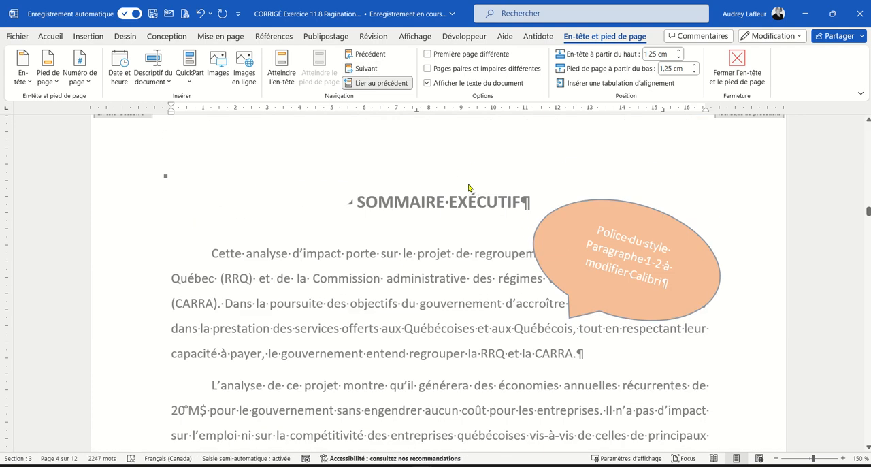
{"action": "scroll", "coordinate": [465, 215], "scroll_direction": "down", "scroll_amount": 4}
{"action": "scroll", "coordinate": [465, 215], "scroll_direction": "down", "scroll_amount": 3}
{"action": "left_click", "coordinate": [692, 333]}
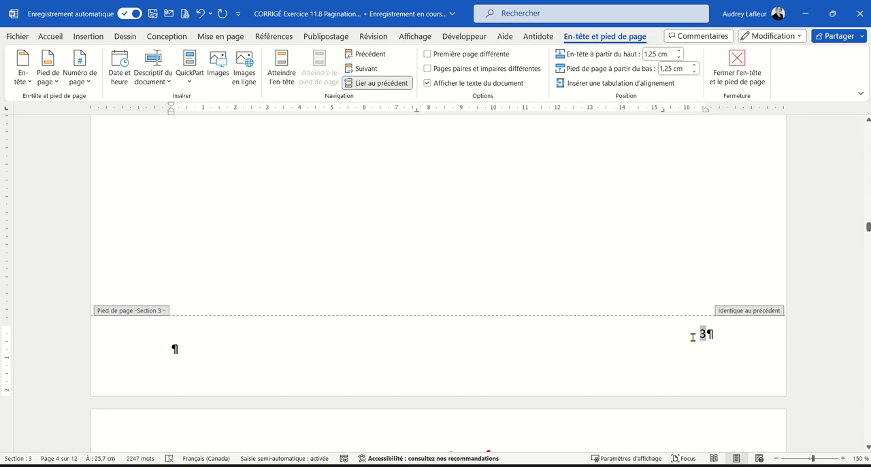
{"action": "left_click", "coordinate": [427, 55]}
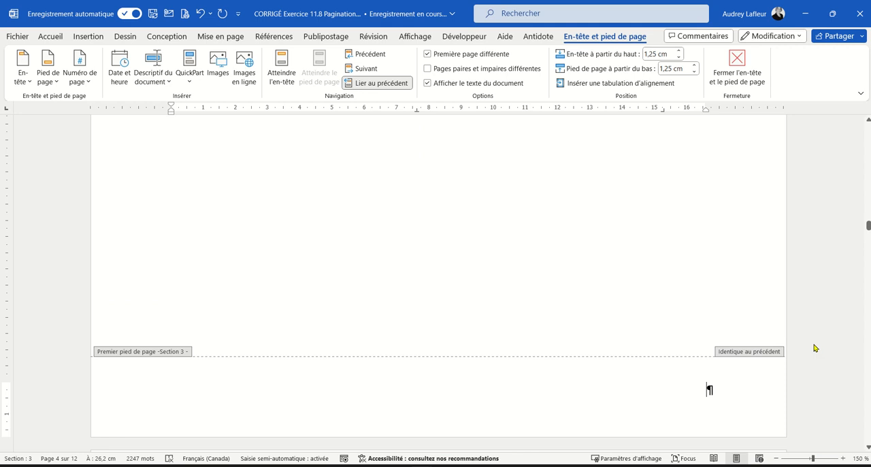
{"action": "scroll", "coordinate": [652, 303], "scroll_direction": "up", "scroll_amount": 6}
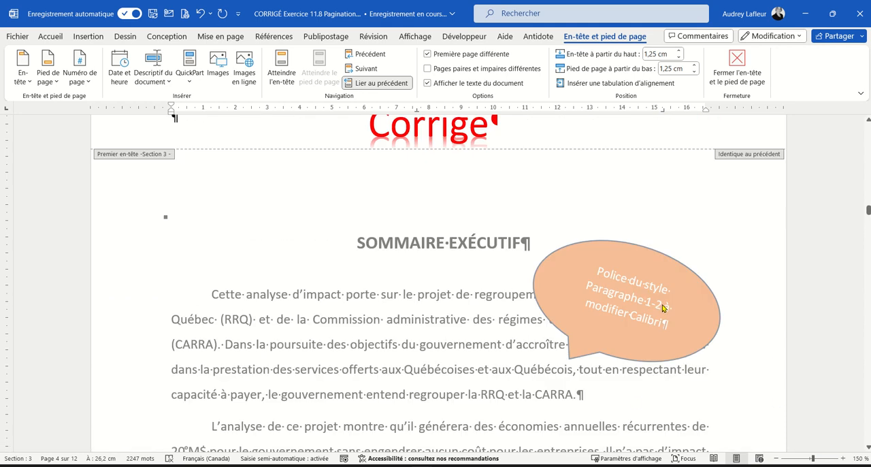
{"action": "scroll", "coordinate": [600, 289], "scroll_direction": "down", "scroll_amount": 8}
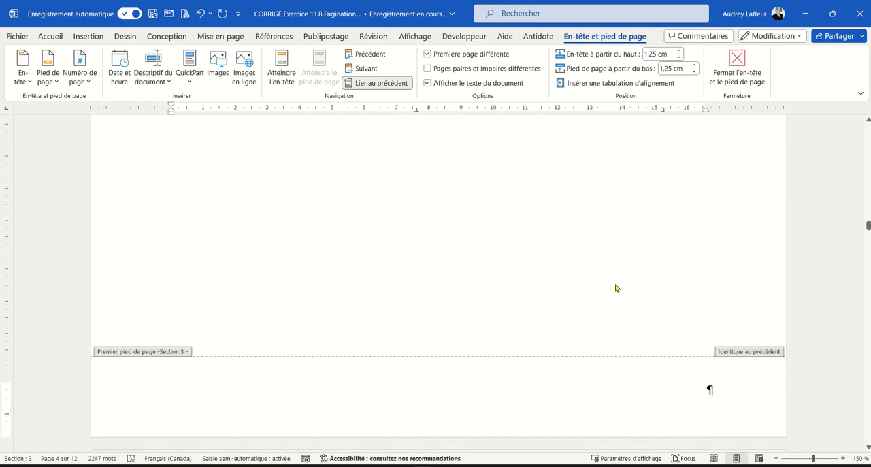
Give section 4, which starts with Définition du problème, a different first page so its first footer has no page number
{"action": "scroll", "coordinate": [476, 224], "scroll_direction": "down", "scroll_amount": 5}
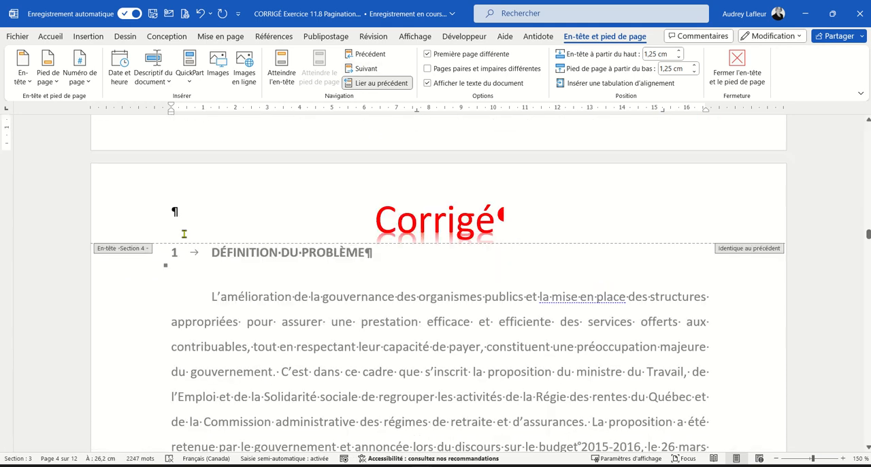
{"action": "scroll", "coordinate": [453, 226], "scroll_direction": "down", "scroll_amount": 3}
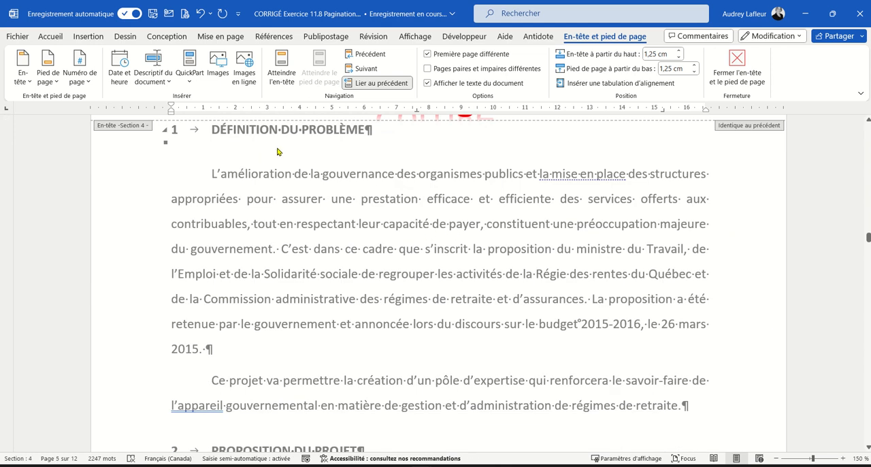
{"action": "scroll", "coordinate": [307, 156], "scroll_direction": "up", "scroll_amount": 2}
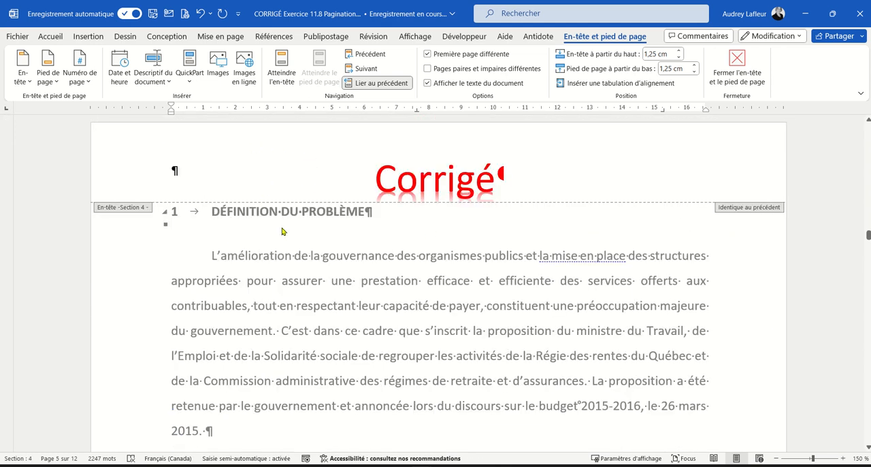
{"action": "scroll", "coordinate": [340, 227], "scroll_direction": "down", "scroll_amount": 8}
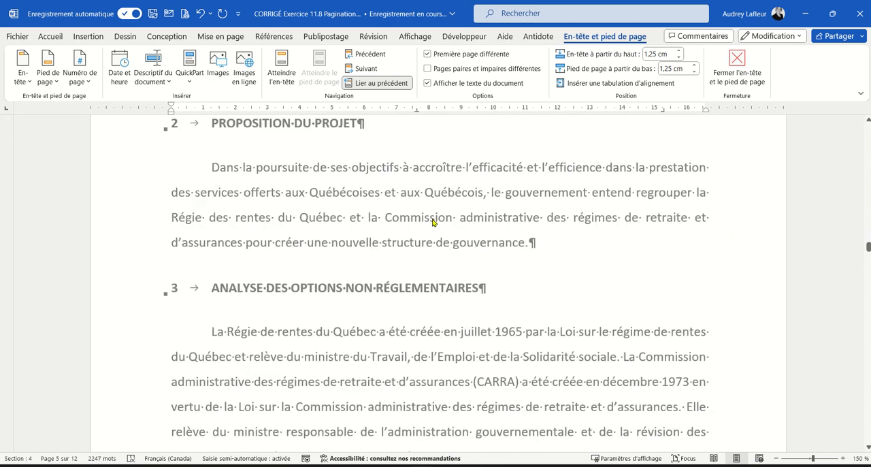
{"action": "scroll", "coordinate": [433, 222], "scroll_direction": "down", "scroll_amount": 1}
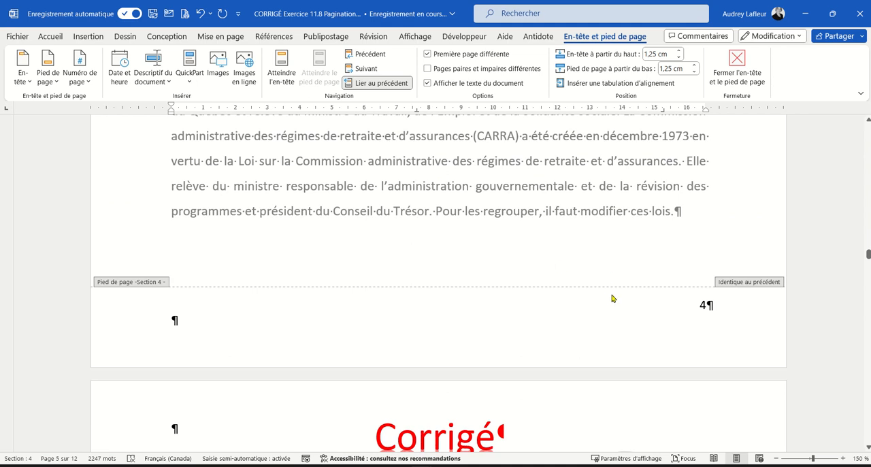
{"action": "scroll", "coordinate": [587, 303], "scroll_direction": "up", "scroll_amount": 18}
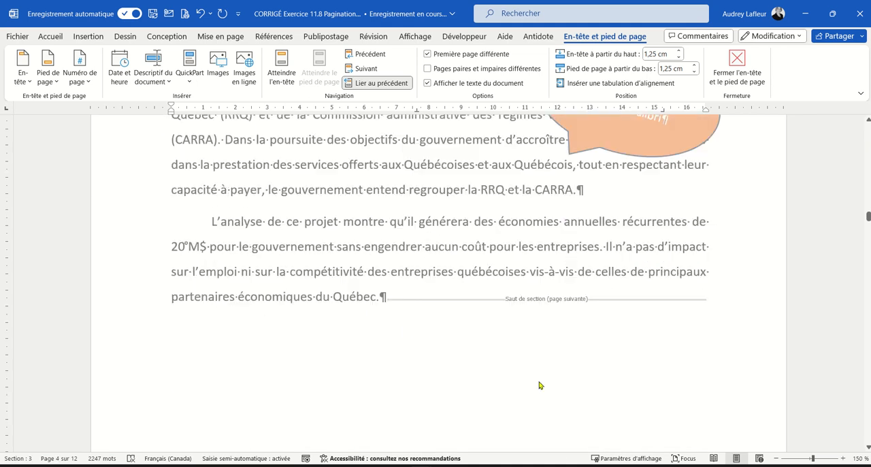
{"action": "scroll", "coordinate": [540, 377], "scroll_direction": "down", "scroll_amount": 5}
{"action": "scroll", "coordinate": [542, 370], "scroll_direction": "down", "scroll_amount": 15}
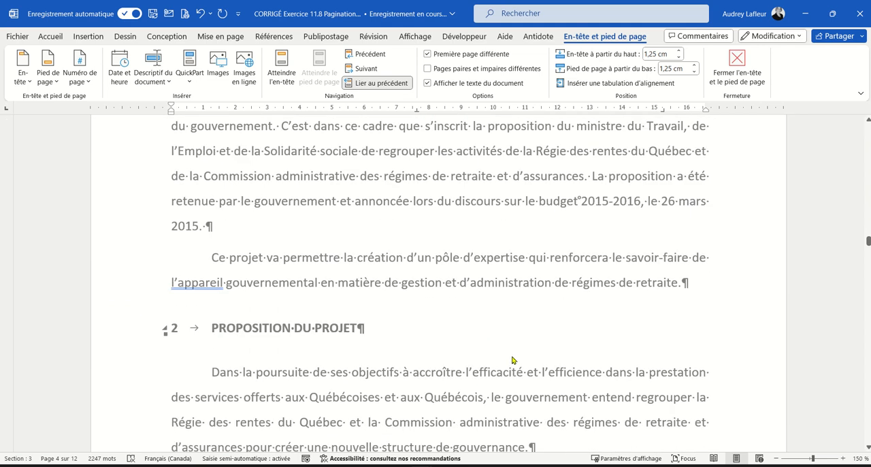
{"action": "scroll", "coordinate": [673, 364], "scroll_direction": "down", "scroll_amount": 3}
{"action": "left_click", "coordinate": [689, 386]}
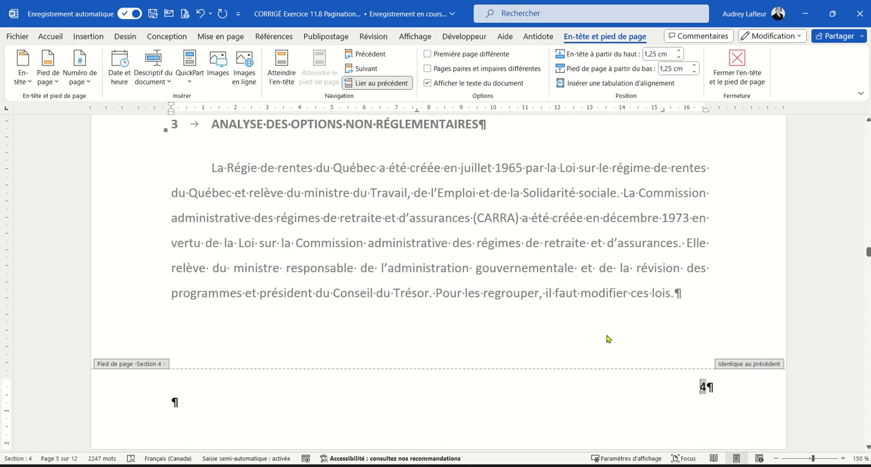
{"action": "left_click", "coordinate": [427, 55]}
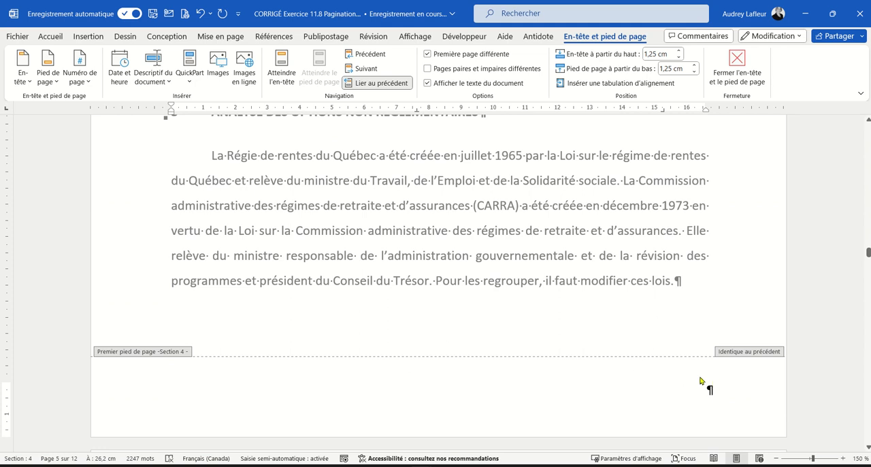
Remove the extra empty paragraph beside the page number in the regular section 4 footer on page 6
{"action": "scroll", "coordinate": [696, 320], "scroll_direction": "down", "scroll_amount": 1}
{"action": "scroll", "coordinate": [638, 279], "scroll_direction": "down", "scroll_amount": 8}
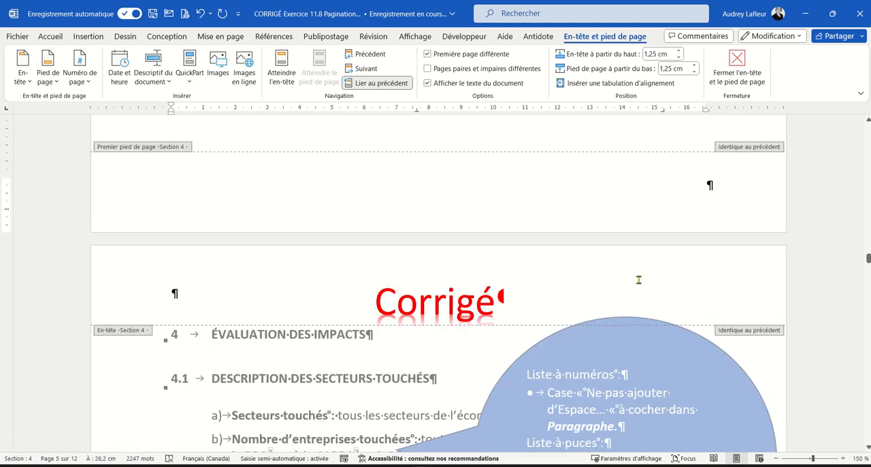
{"action": "scroll", "coordinate": [589, 279], "scroll_direction": "down", "scroll_amount": 7}
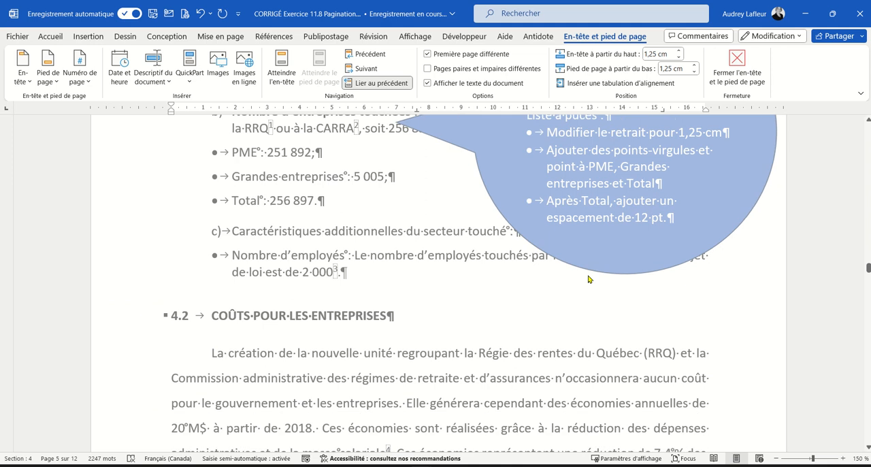
{"action": "scroll", "coordinate": [589, 279], "scroll_direction": "down", "scroll_amount": 2}
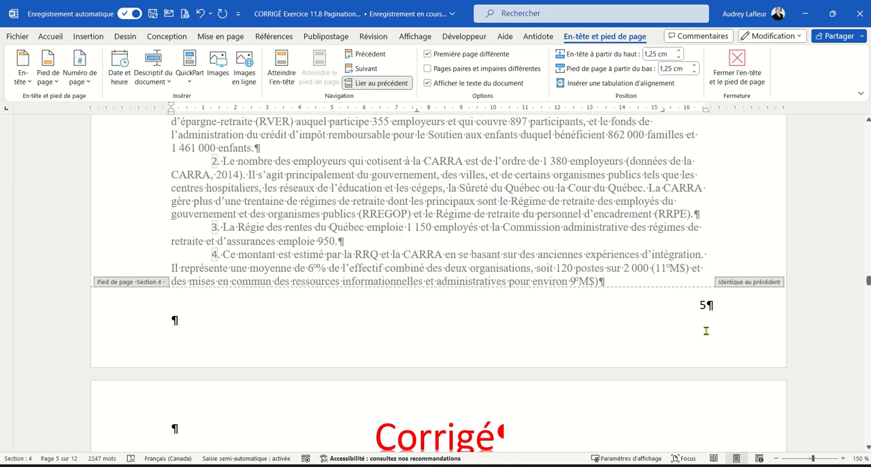
{"action": "left_click", "coordinate": [703, 305]}
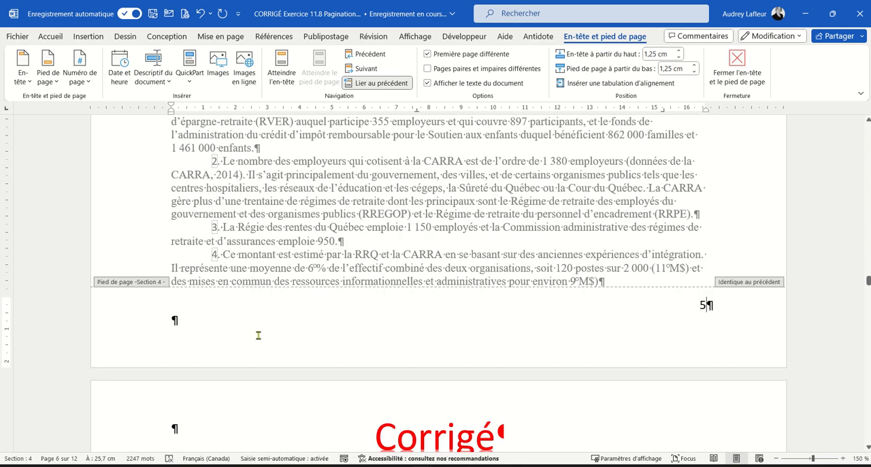
{"action": "left_click", "coordinate": [194, 325]}
{"action": "key", "text": "BackSpace"}
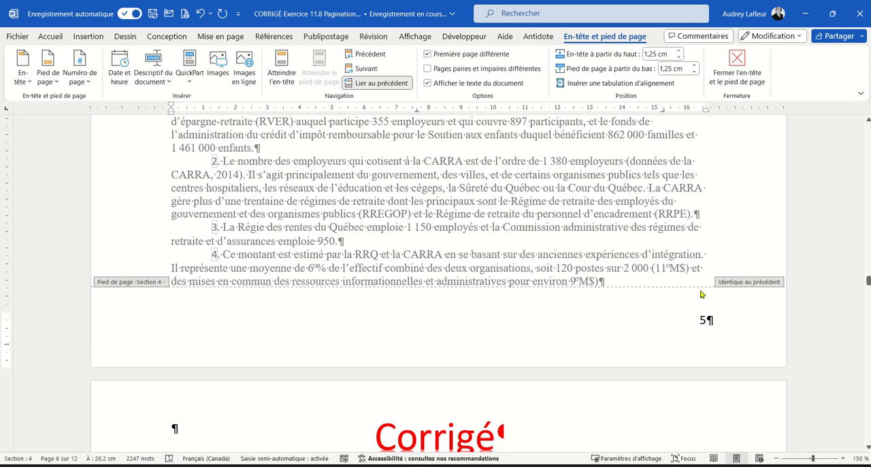
Check the page numbers in the footers of the remaining section 4 pages
{"action": "scroll", "coordinate": [629, 279], "scroll_direction": "down", "scroll_amount": 3}
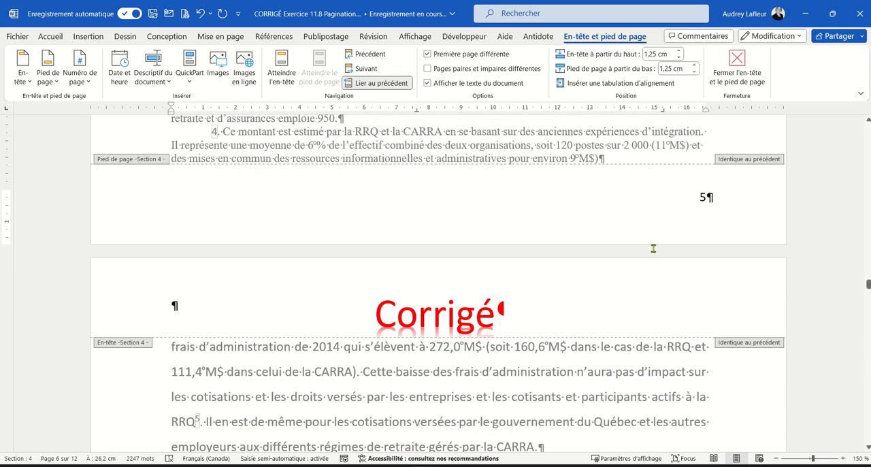
{"action": "scroll", "coordinate": [653, 248], "scroll_direction": "down", "scroll_amount": 20}
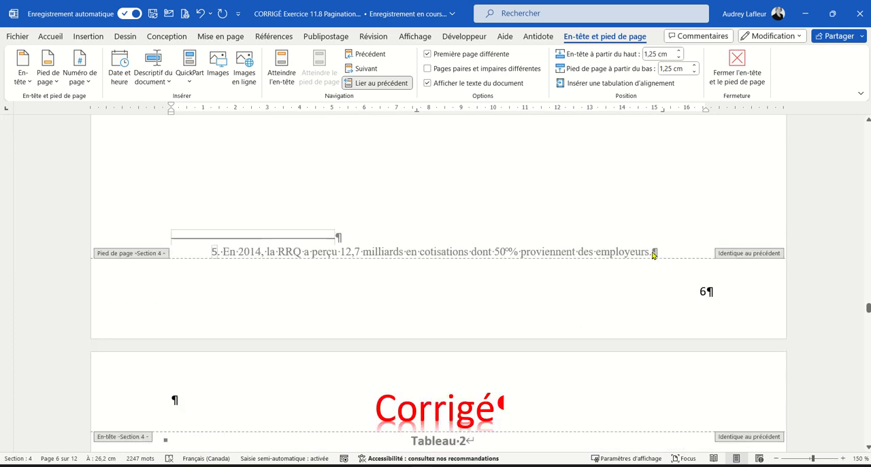
{"action": "left_click", "coordinate": [702, 291]}
{"action": "scroll", "coordinate": [695, 332], "scroll_direction": "down", "scroll_amount": 4}
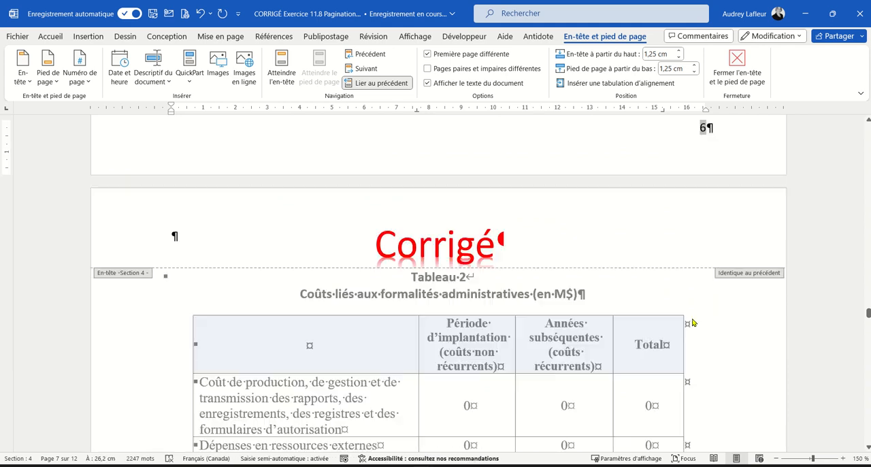
{"action": "scroll", "coordinate": [692, 323], "scroll_direction": "down", "scroll_amount": 15}
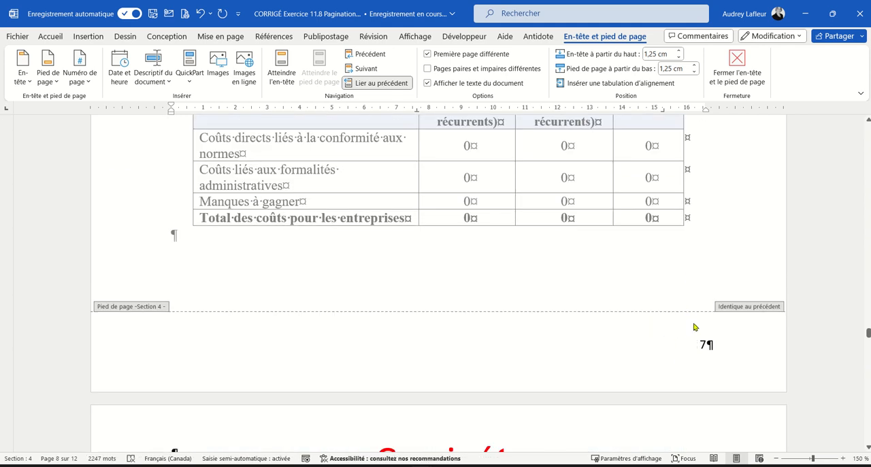
{"action": "scroll", "coordinate": [694, 324], "scroll_direction": "down", "scroll_amount": 6}
{"action": "scroll", "coordinate": [640, 289], "scroll_direction": "down", "scroll_amount": 15}
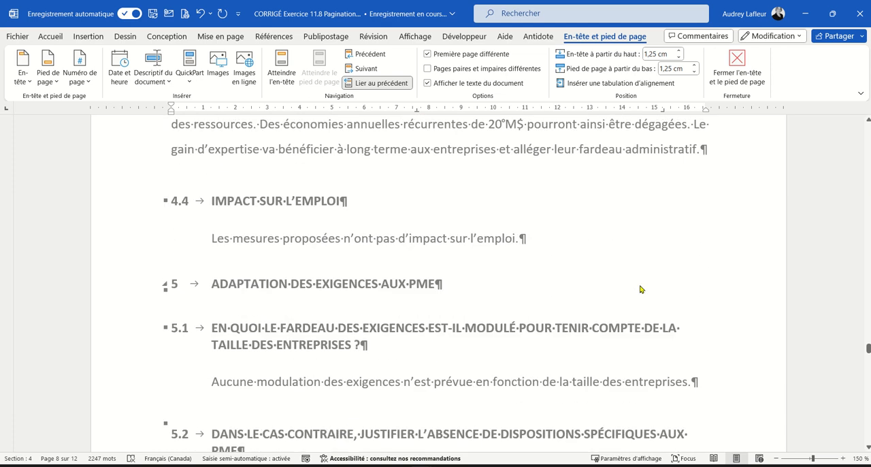
{"action": "scroll", "coordinate": [640, 288], "scroll_direction": "down", "scroll_amount": 15}
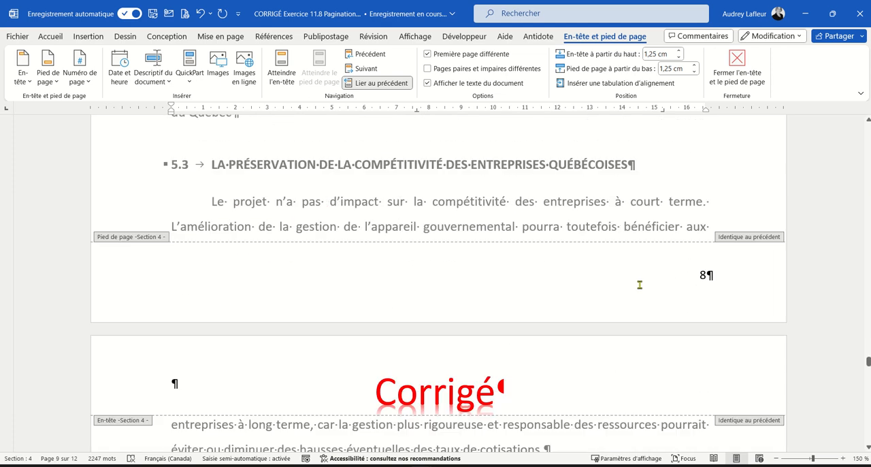
{"action": "scroll", "coordinate": [640, 288], "scroll_direction": "down", "scroll_amount": 12}
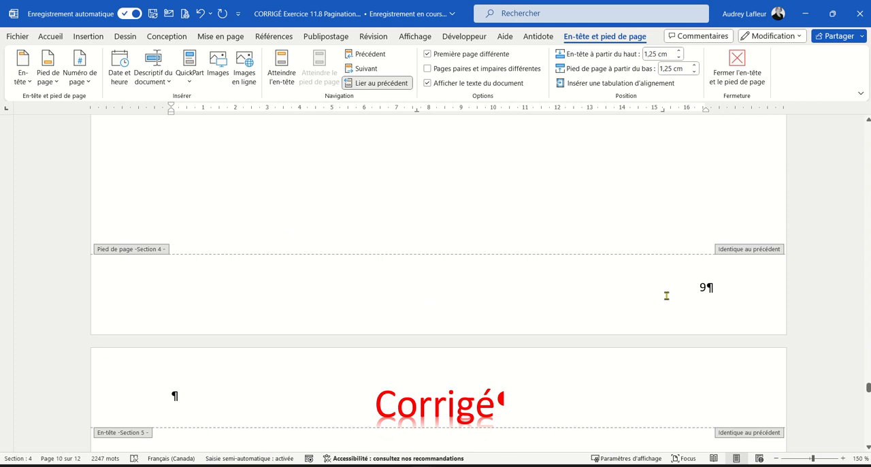
Give section 5, the Conclusion, a different first page so its footer carries no page number
{"action": "scroll", "coordinate": [683, 291], "scroll_direction": "down", "scroll_amount": 3}
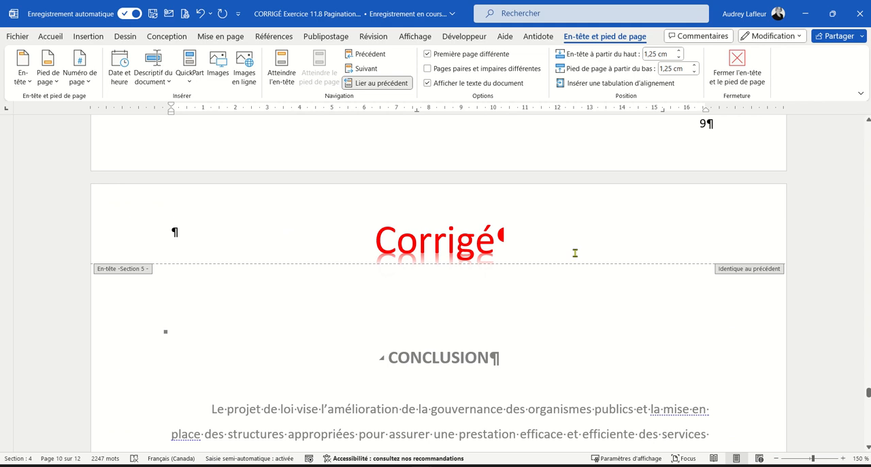
{"action": "scroll", "coordinate": [649, 219], "scroll_direction": "down", "scroll_amount": 3}
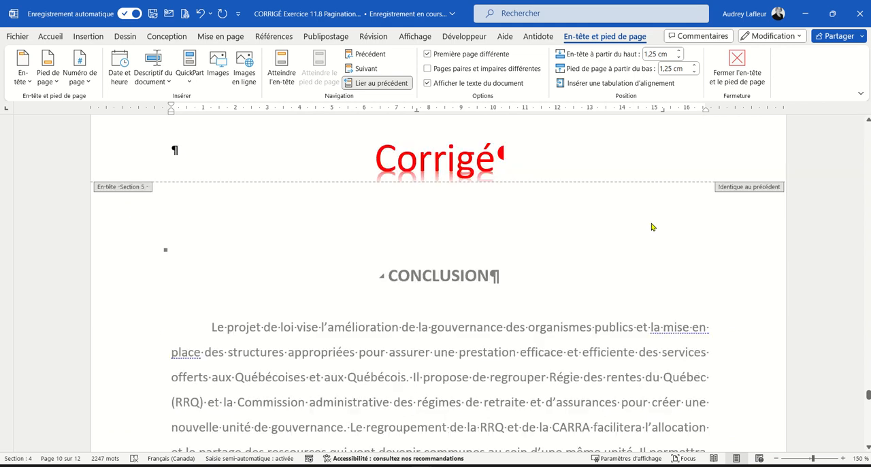
{"action": "scroll", "coordinate": [570, 229], "scroll_direction": "down", "scroll_amount": 8}
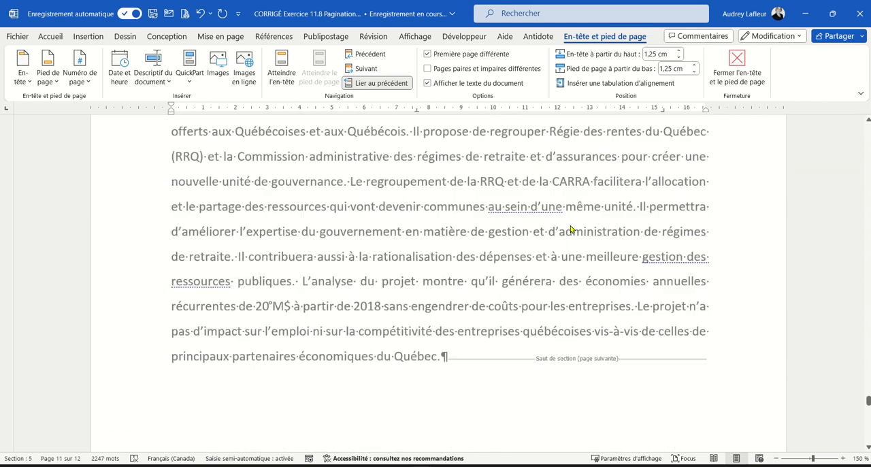
{"action": "scroll", "coordinate": [618, 324], "scroll_direction": "down", "scroll_amount": 2}
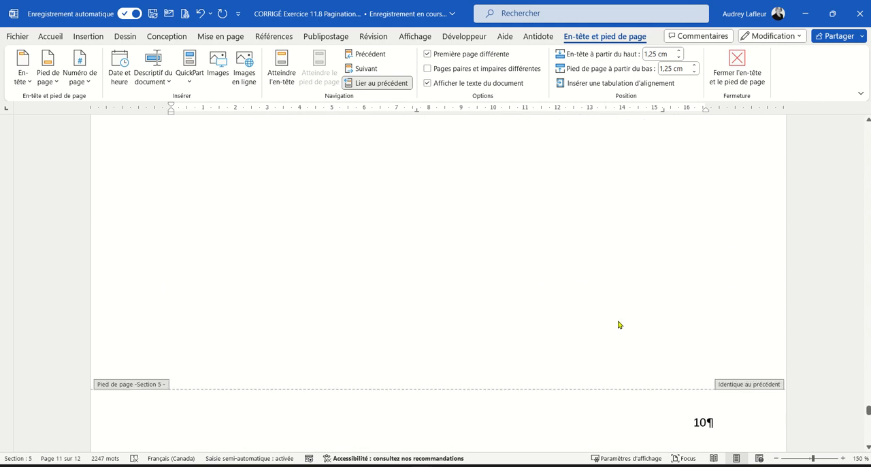
{"action": "left_click", "coordinate": [690, 341]}
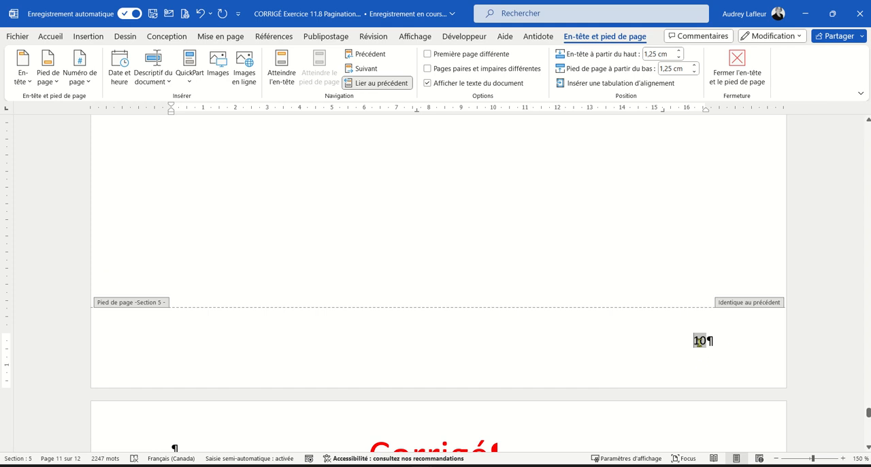
{"action": "left_click", "coordinate": [427, 54]}
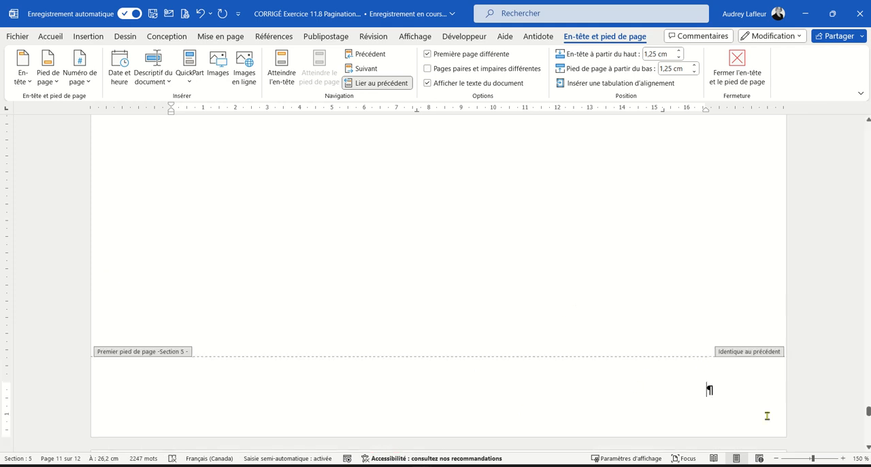
Check the first-page setting and footer of section 6, the Bibliographie
{"action": "scroll", "coordinate": [687, 288], "scroll_direction": "down", "scroll_amount": 5}
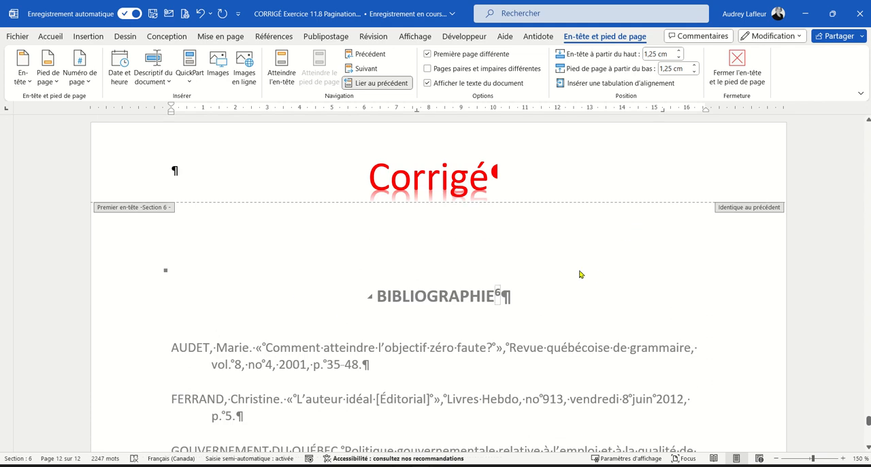
{"action": "scroll", "coordinate": [583, 278], "scroll_direction": "down", "scroll_amount": 1}
{"action": "scroll", "coordinate": [583, 279], "scroll_direction": "down", "scroll_amount": 10}
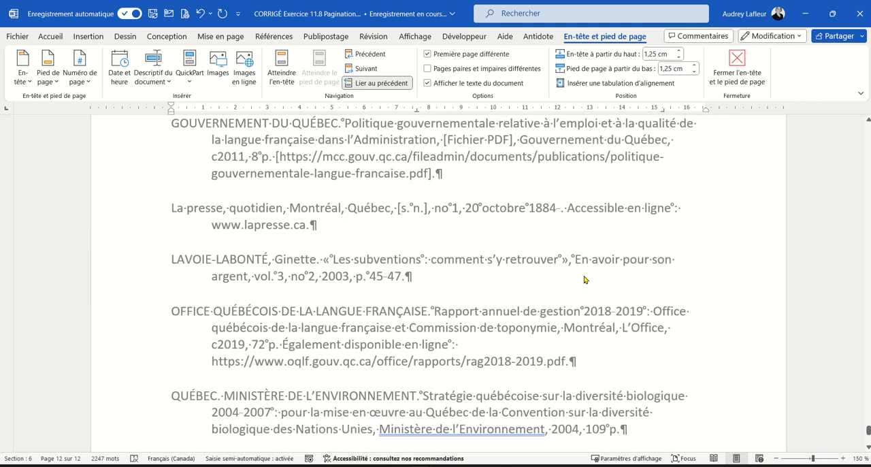
{"action": "left_click", "coordinate": [670, 384]}
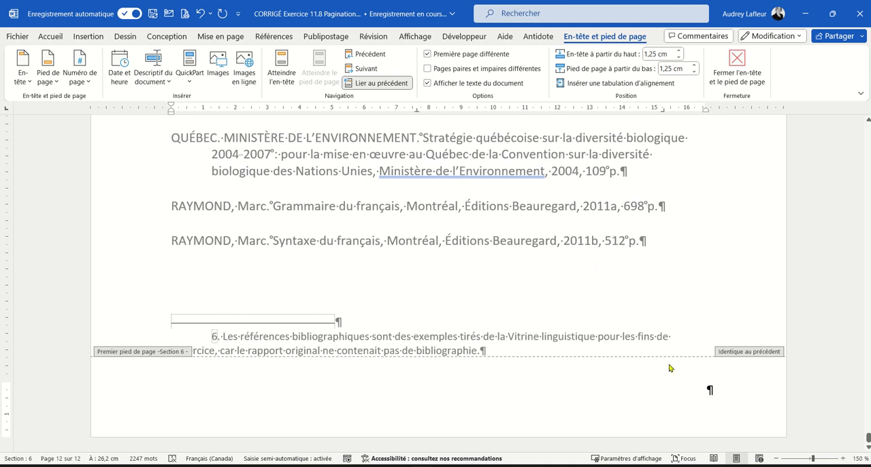
{"action": "scroll", "coordinate": [604, 317], "scroll_direction": "up", "scroll_amount": 5}
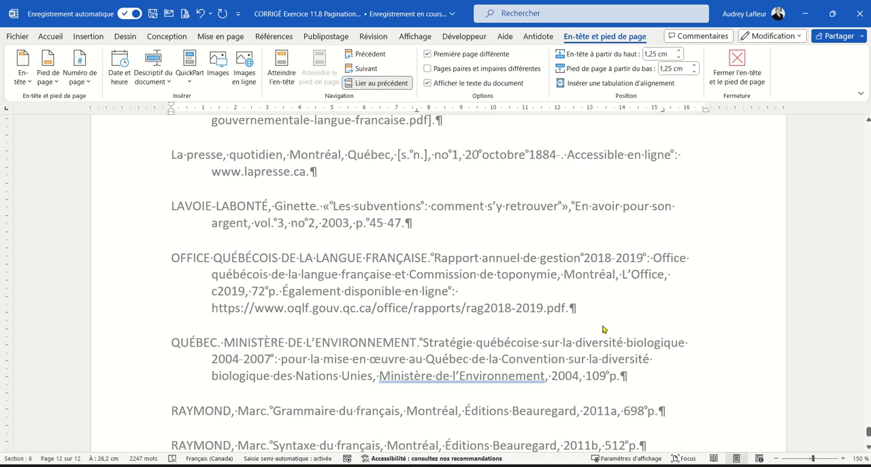
{"action": "scroll", "coordinate": [602, 329], "scroll_direction": "up", "scroll_amount": 3}
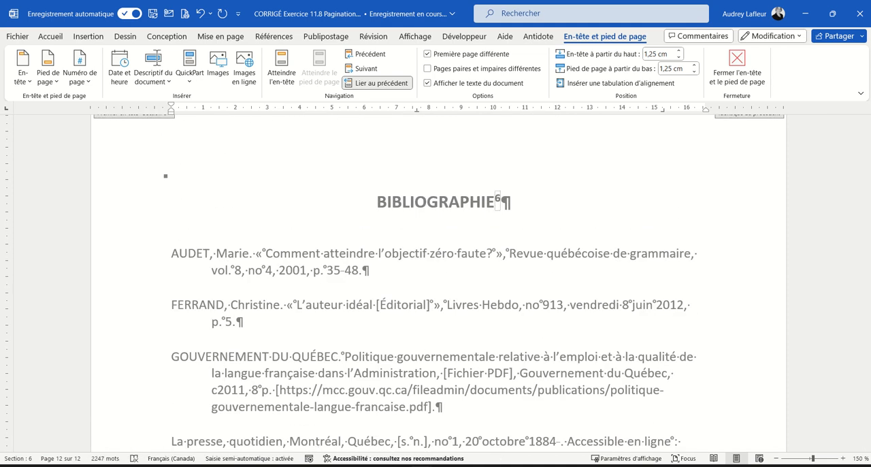